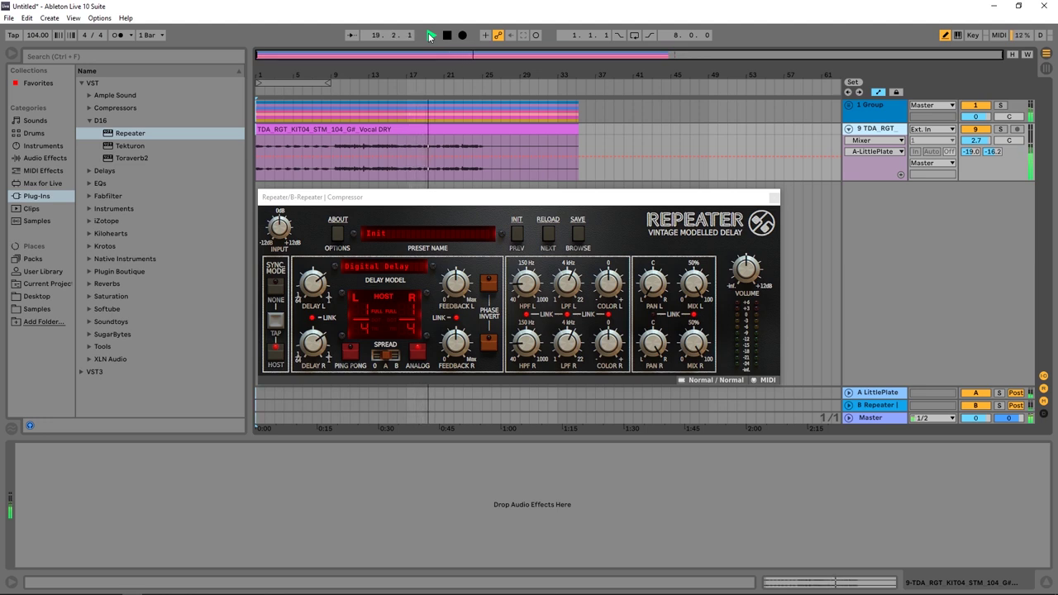
{"action": "key", "text": "space"}
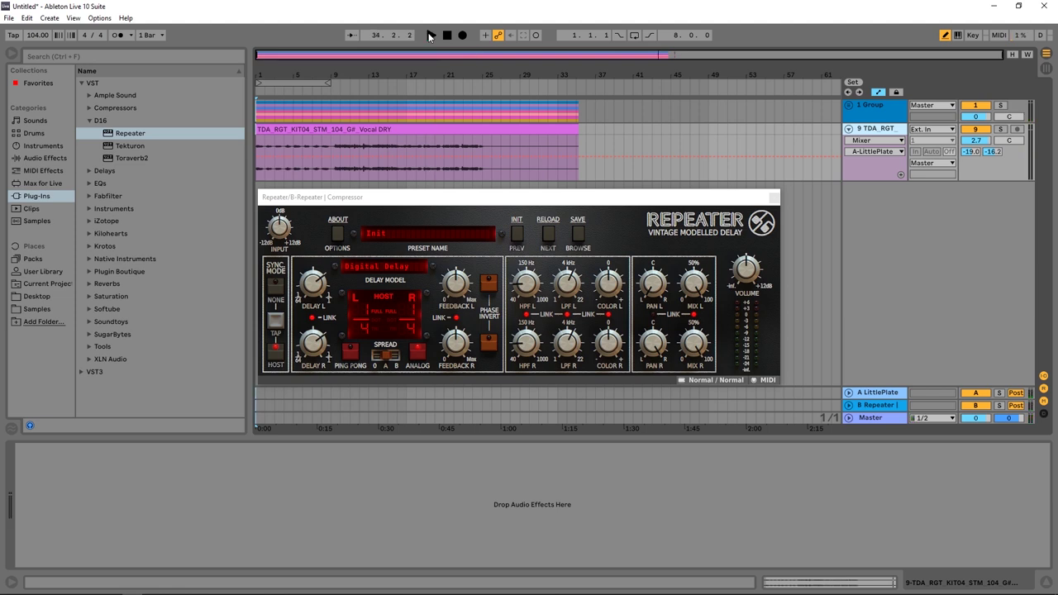
{"action": "left_click", "coordinate": [395, 273]}
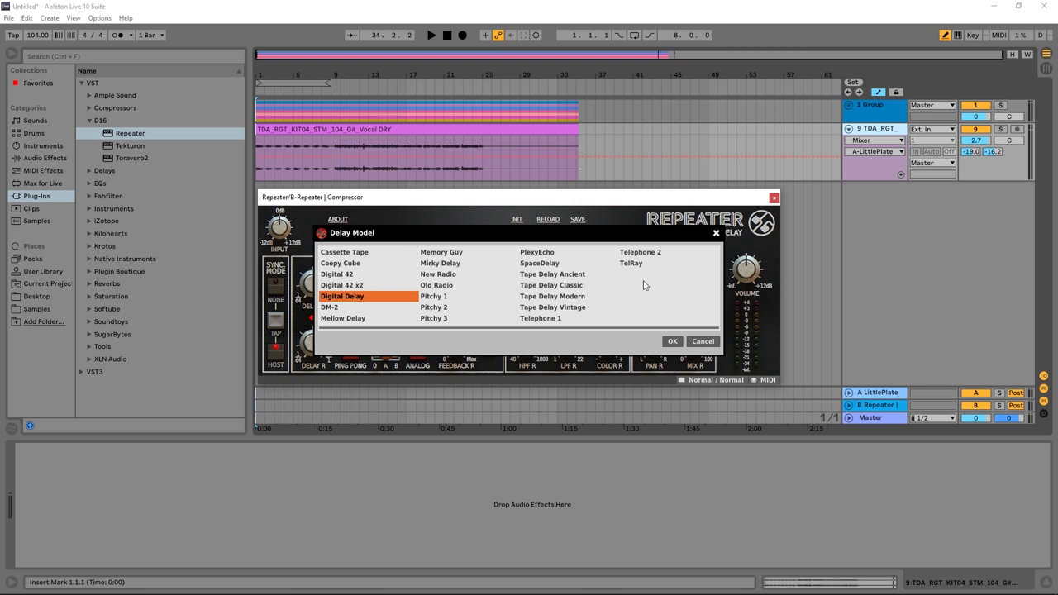
{"action": "left_click", "coordinate": [672, 342]}
{"action": "left_click", "coordinate": [398, 265]}
{"action": "left_click", "coordinate": [671, 342]}
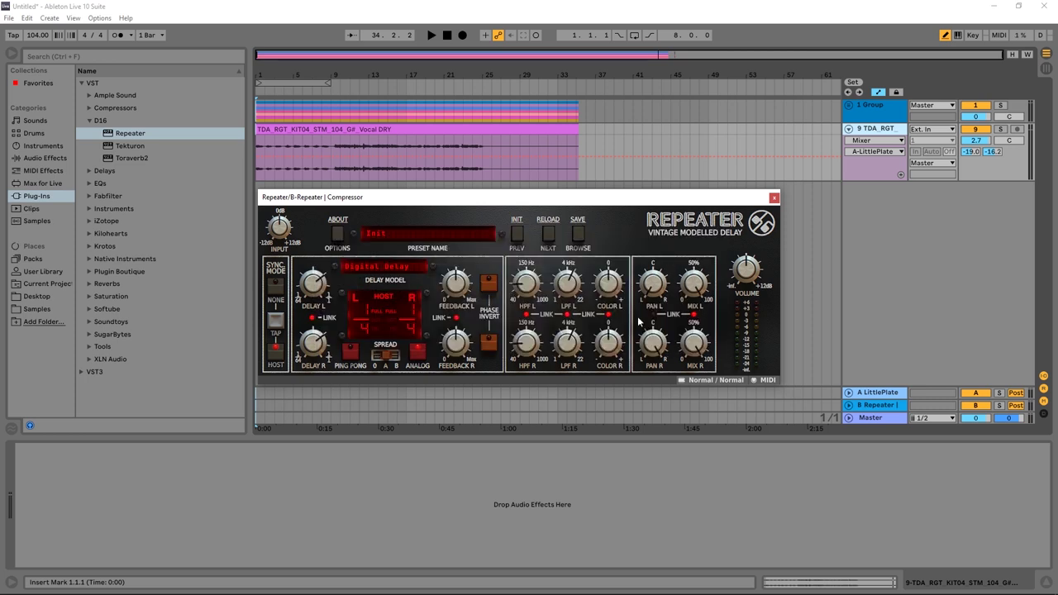
- Unlink the Repeater's left/right HPF, LPF and COLOR settings, then nudge PAN L slightly off centre
{"action": "left_click", "coordinate": [526, 315]}
{"action": "left_click", "coordinate": [568, 315]}
{"action": "left_click", "coordinate": [608, 316]}
{"action": "left_click_drag", "start_coordinate": [655, 288], "coordinate": [667, 242]}
- Turn on the Repeater's right-channel phase invert, leaving the left channel's phase normal
{"action": "left_click", "coordinate": [491, 285]}
{"action": "left_click", "coordinate": [490, 348]}
{"action": "left_click", "coordinate": [494, 285]}
{"action": "left_click", "coordinate": [895, 287]}
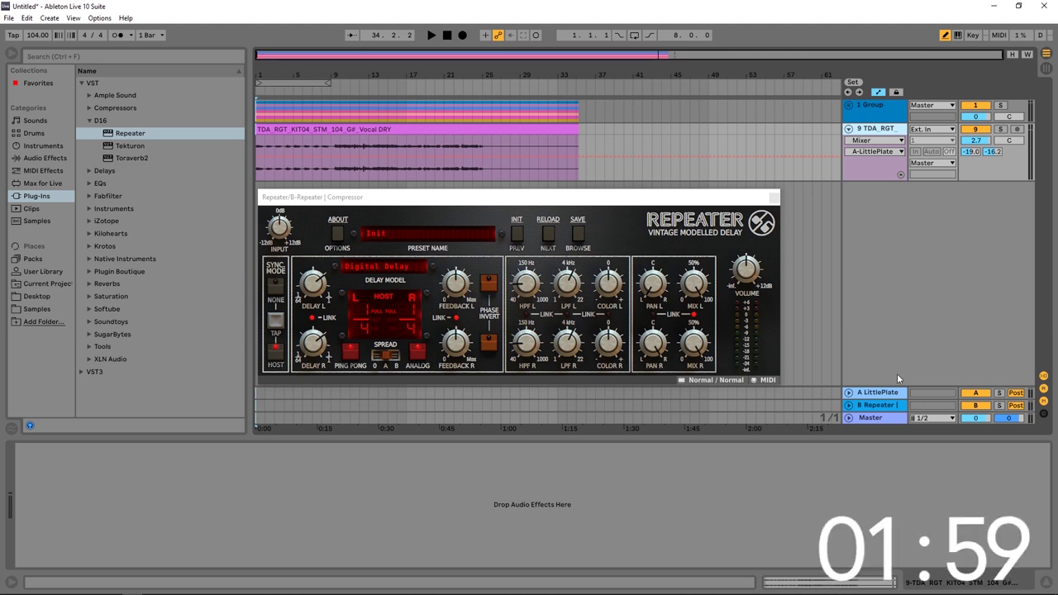
- Replace return B with a new return track carrying a fresh Repeater
{"action": "left_click", "coordinate": [884, 411]}
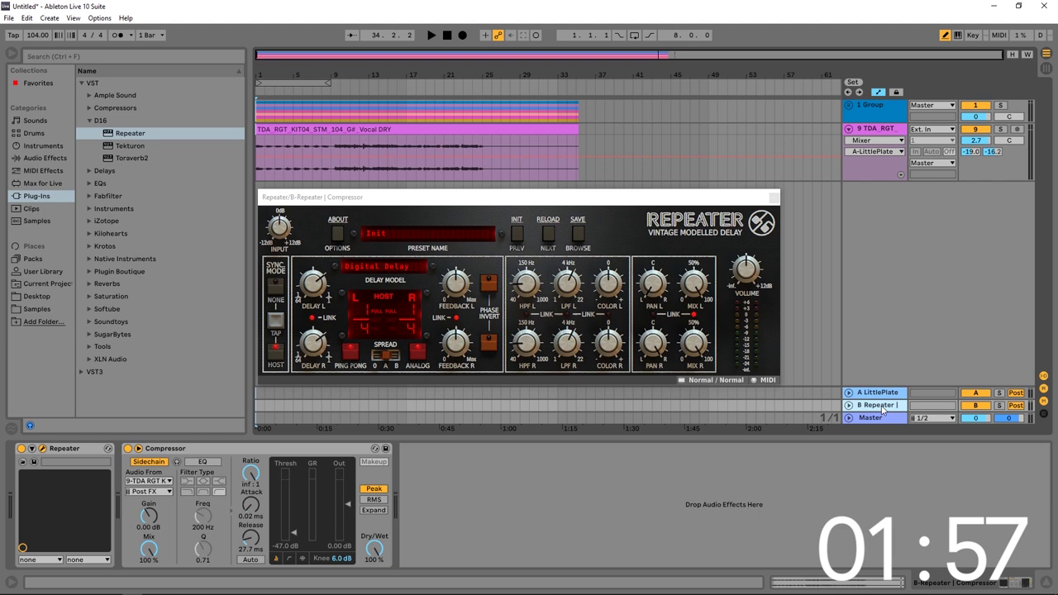
{"action": "key", "text": "Delete"}
{"action": "right_click", "coordinate": [868, 316]}
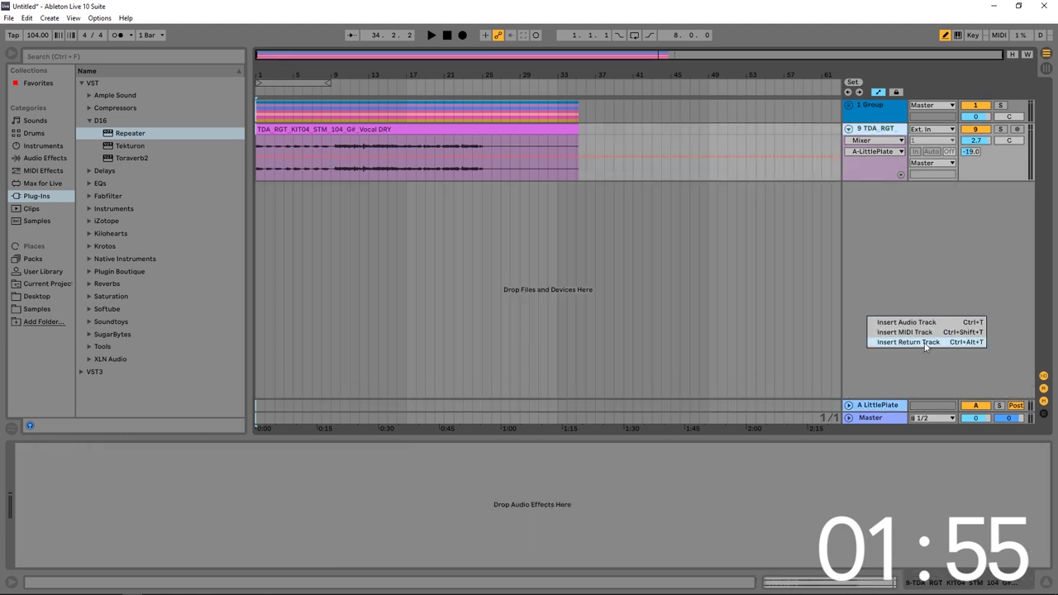
{"action": "left_click", "coordinate": [893, 344]}
{"action": "left_click_drag", "start_coordinate": [130, 133], "coordinate": [882, 407]}
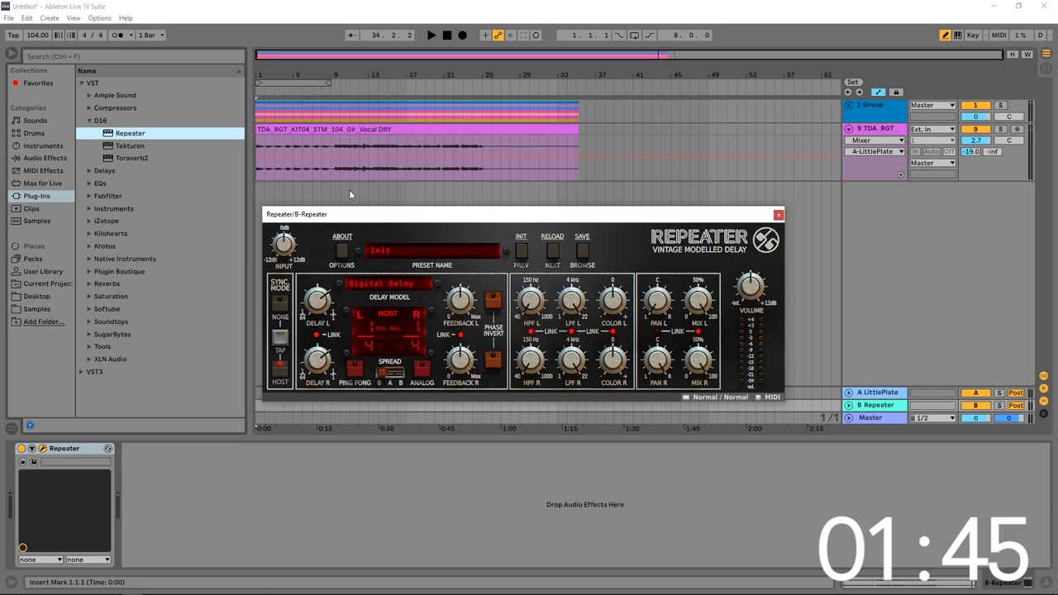
- Solo the vocal from bar 17 and send it to B-Repeater at -18 dB
{"action": "left_click", "coordinate": [408, 171]}
{"action": "left_click", "coordinate": [1001, 129]}
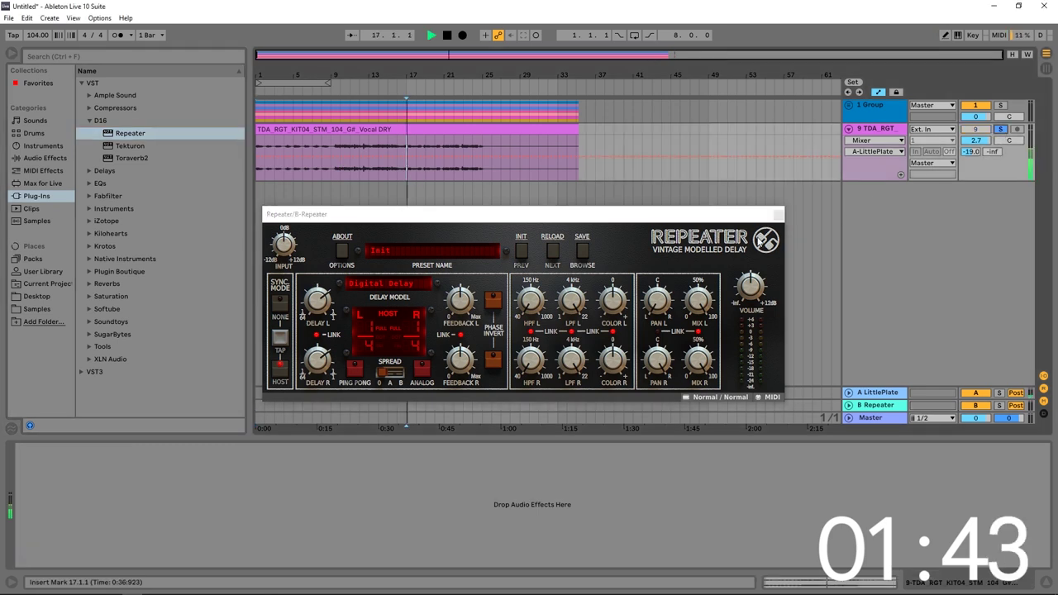
{"action": "mouse_move", "coordinate": [993, 152]}
{"action": "left_mouse_down"}
{"action": "mouse_move", "coordinate": [993, 141]}
{"action": "mouse_move", "coordinate": [991, 159]}
{"action": "left_mouse_up"}
{"action": "key", "text": "space"}
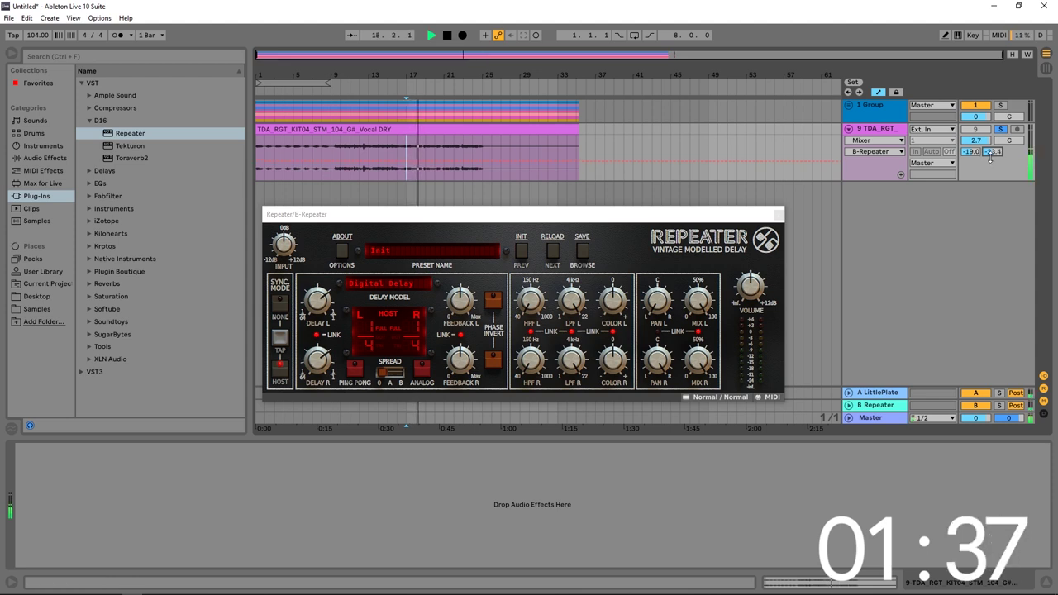
{"action": "left_click_drag", "start_coordinate": [993, 158], "coordinate": [994, 158]}
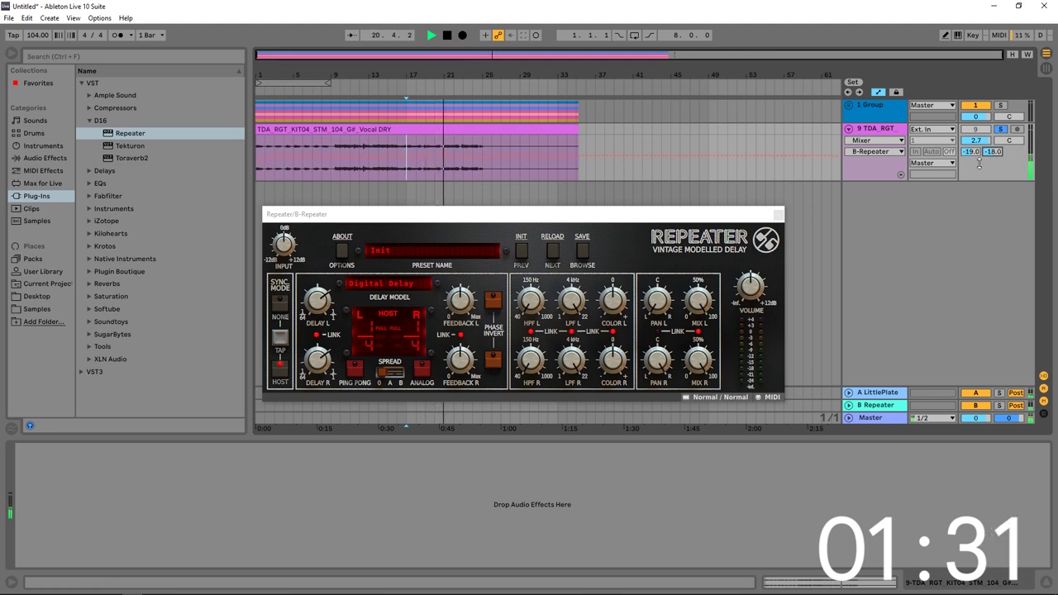
{"action": "key", "text": "space"}
- Audition PlexyEcho, then set the Repeater's delay model to SpaceDelay
{"action": "left_click", "coordinate": [427, 306]}
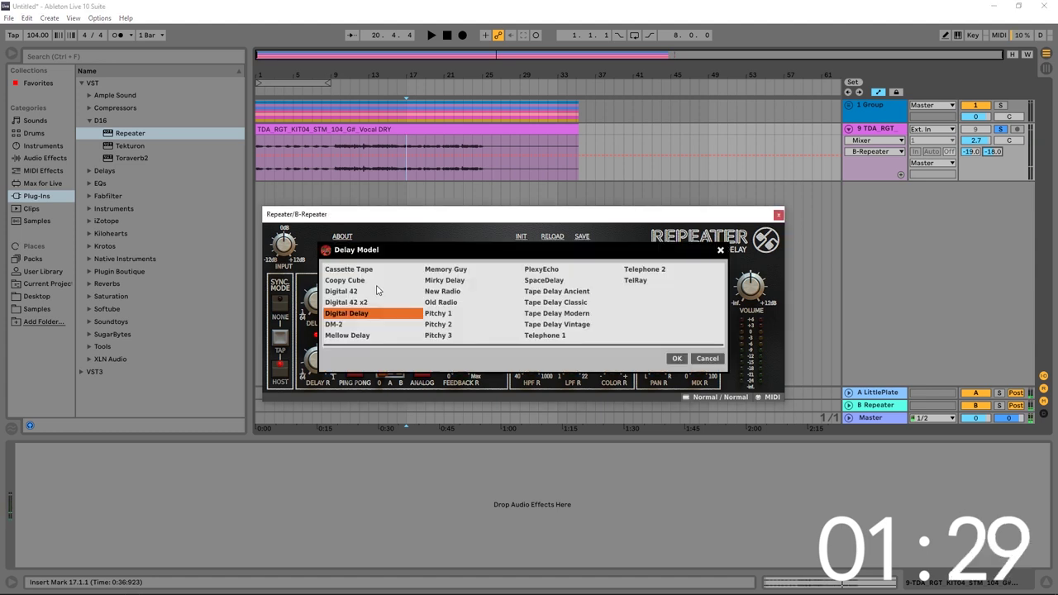
{"action": "left_click", "coordinate": [542, 270]}
{"action": "key", "text": "space"}
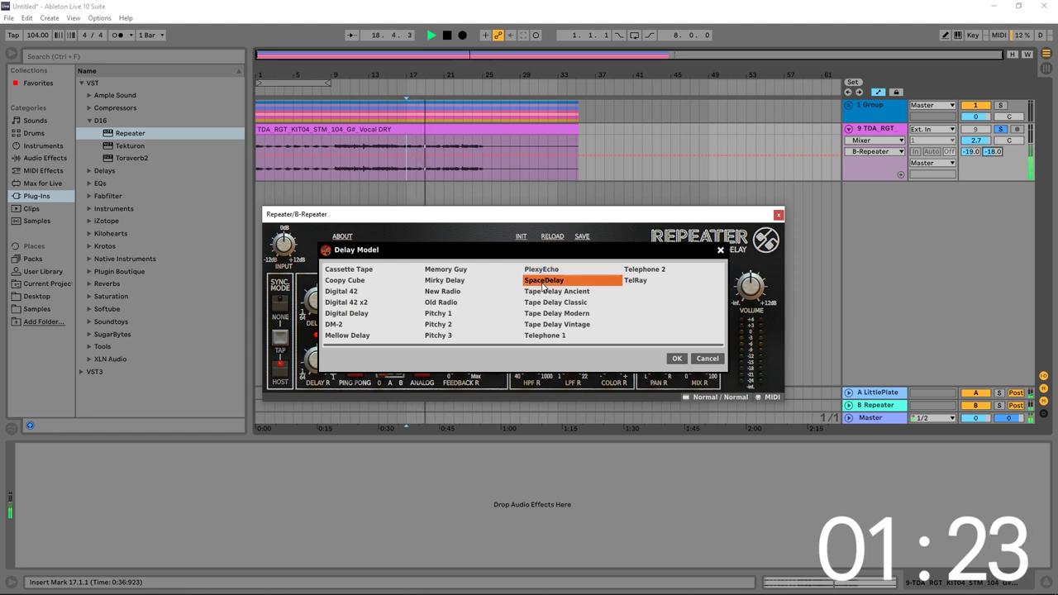
{"action": "left_click", "coordinate": [544, 282]}
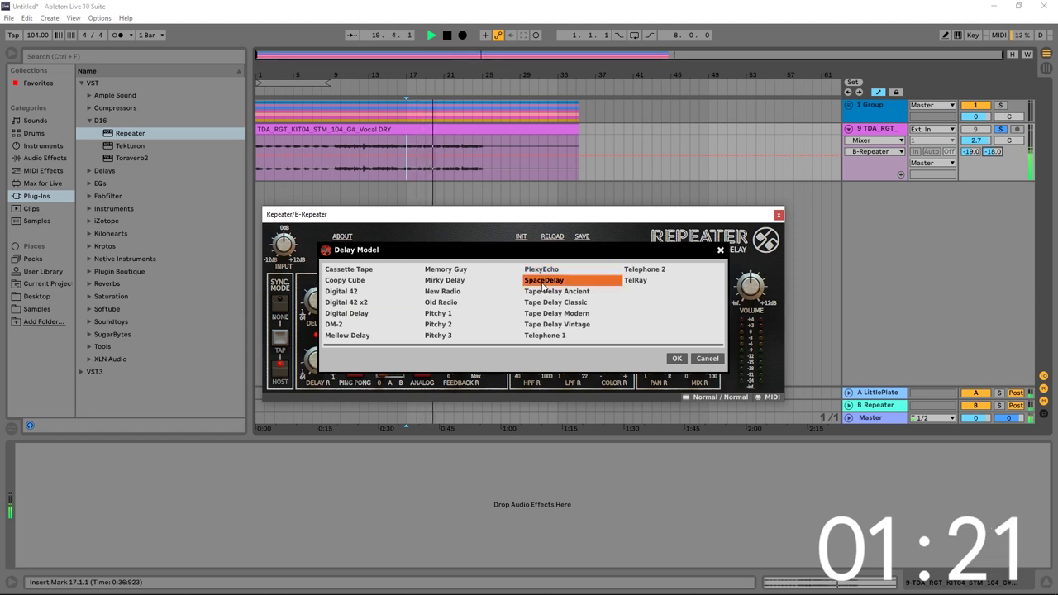
{"action": "left_click", "coordinate": [678, 359]}
{"action": "key", "text": "space"}
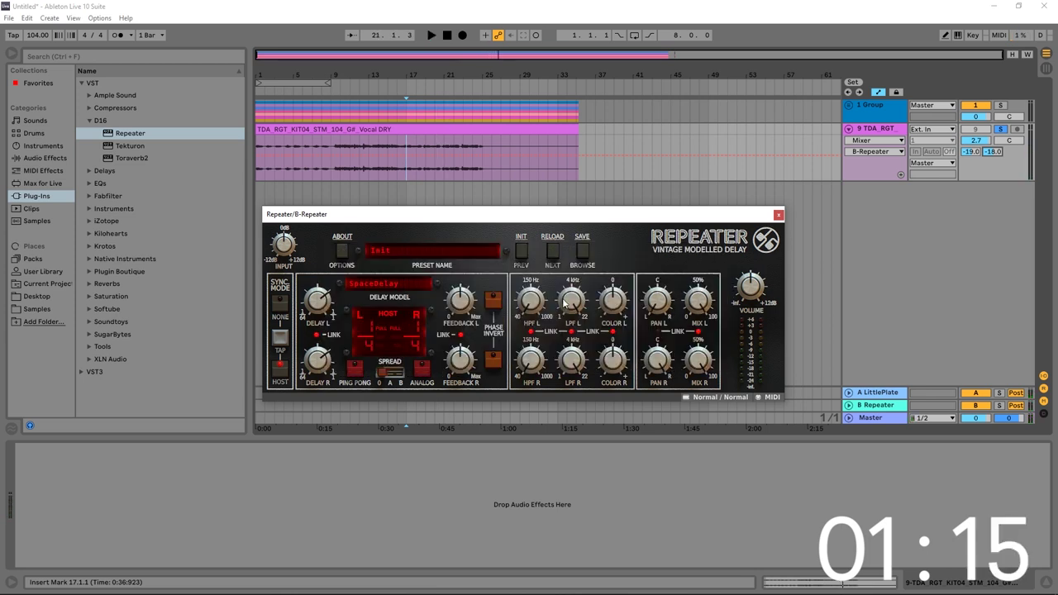
- Lower the left low-pass filter to about 8.09 kHz and audition the filtered delay
{"action": "left_click_drag", "start_coordinate": [565, 305], "coordinate": [570, 339]}
{"action": "key", "text": "space"}
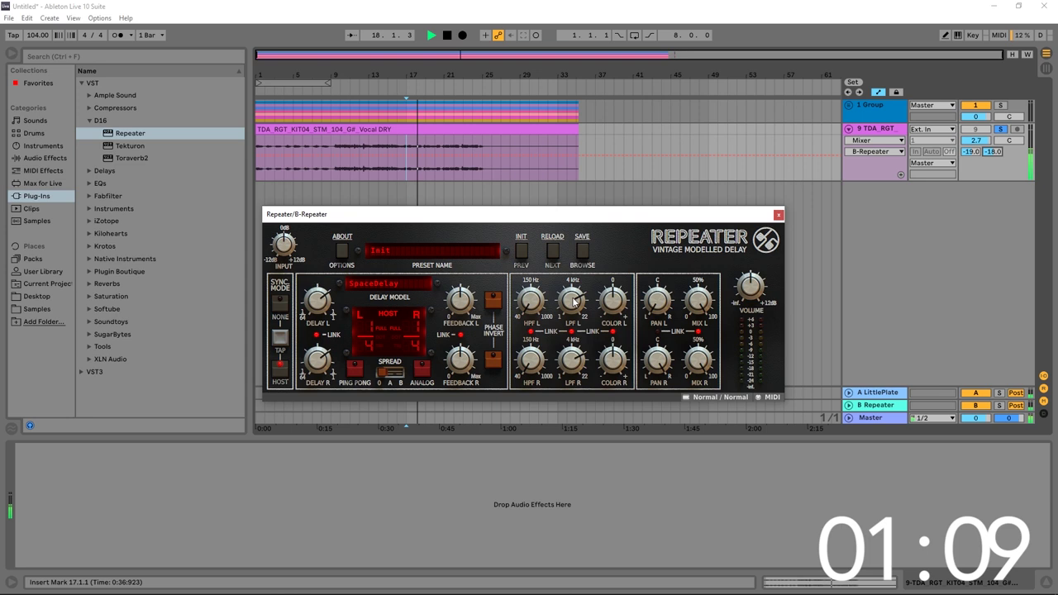
{"action": "key", "text": "space"}
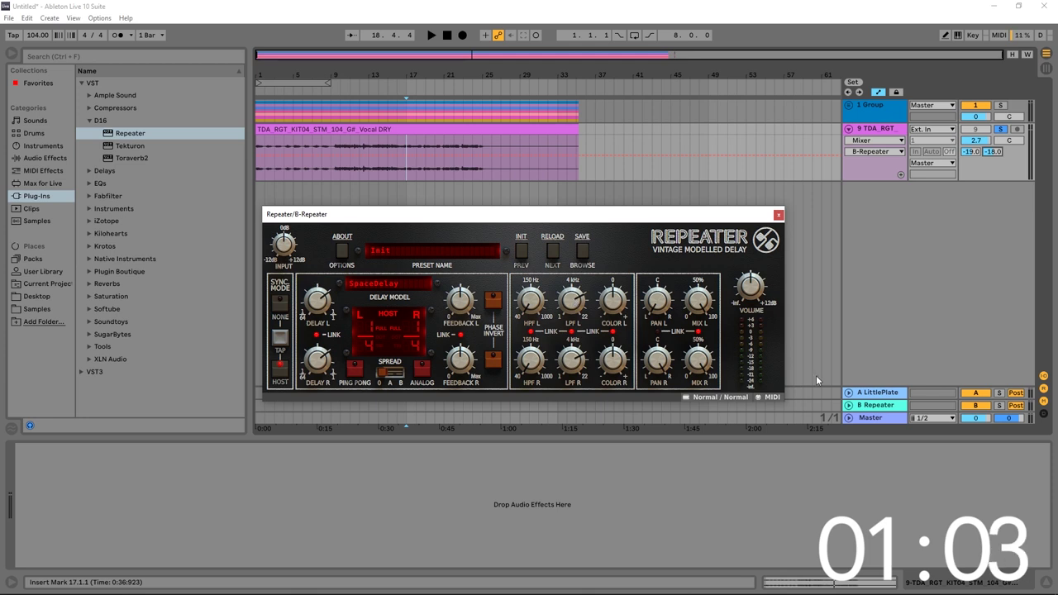
{"action": "left_click", "coordinate": [877, 406]}
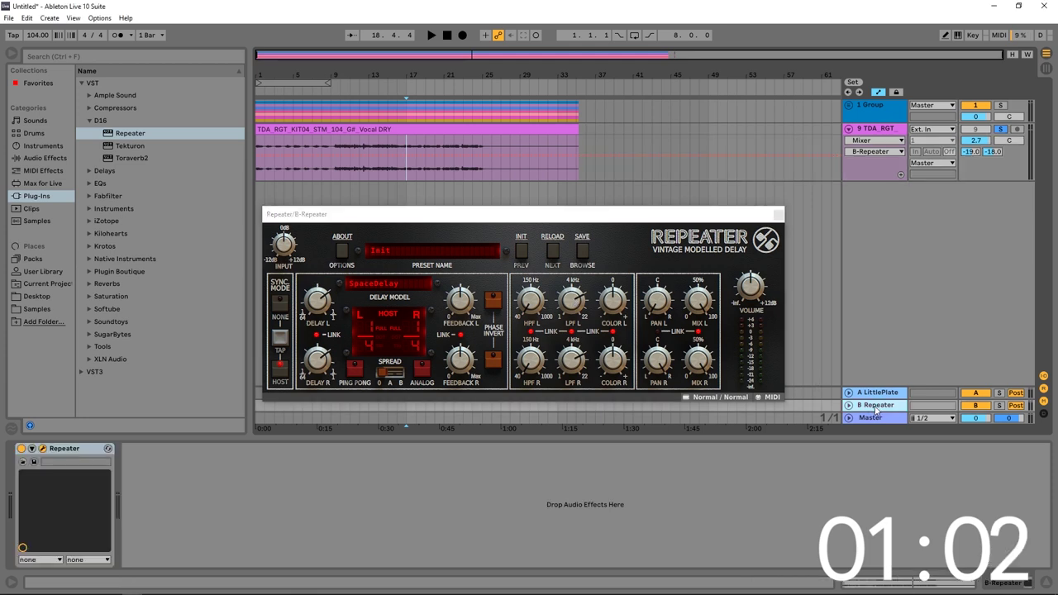
- Add a Compressor after the Repeater on return B, sidechained from the Vocal DRY track
{"action": "left_click", "coordinate": [45, 158]}
{"action": "left_click_drag", "start_coordinate": [116, 183], "coordinate": [223, 480]}
{"action": "left_click", "coordinate": [138, 449]}
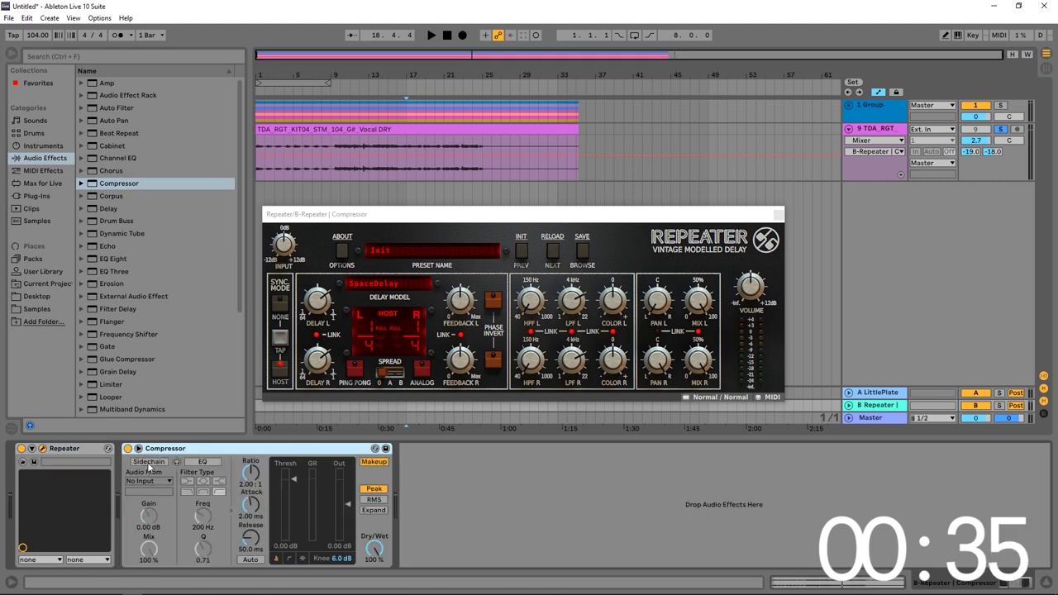
{"action": "left_click", "coordinate": [149, 482]}
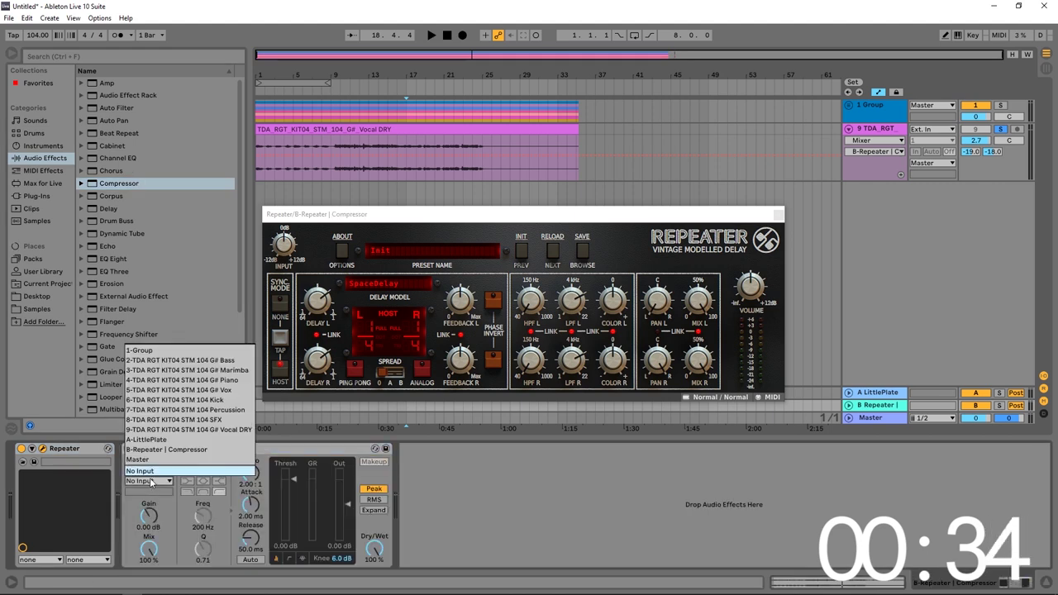
{"action": "left_click", "coordinate": [147, 430]}
- Set the Compressor to -59.6 dB threshold, inf:1 ratio and 0.01 ms attack
{"action": "left_click_drag", "start_coordinate": [292, 489], "coordinate": [290, 533]}
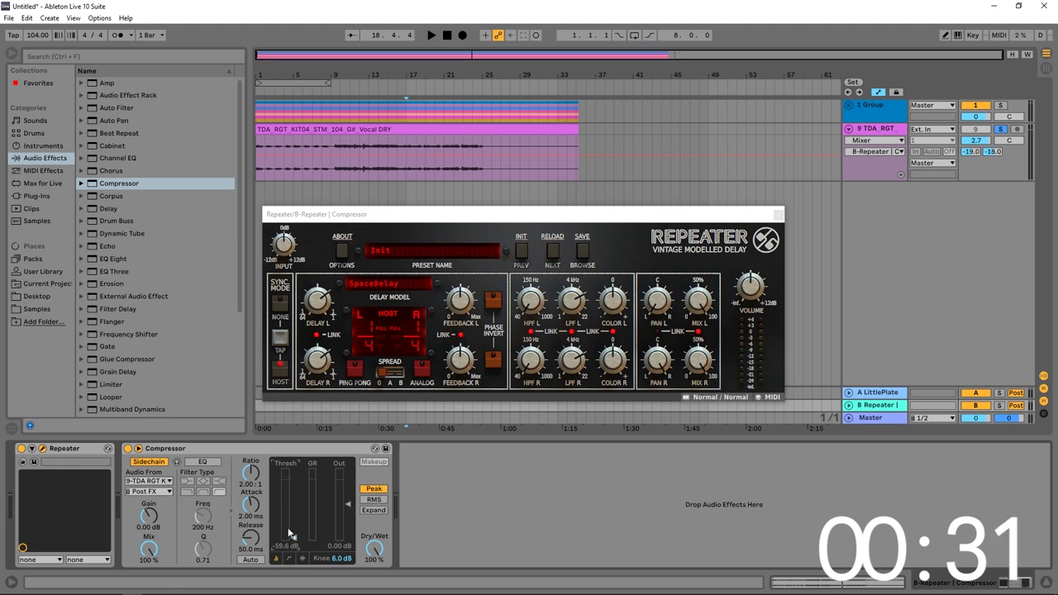
{"action": "left_click_drag", "start_coordinate": [252, 481], "coordinate": [252, 451]}
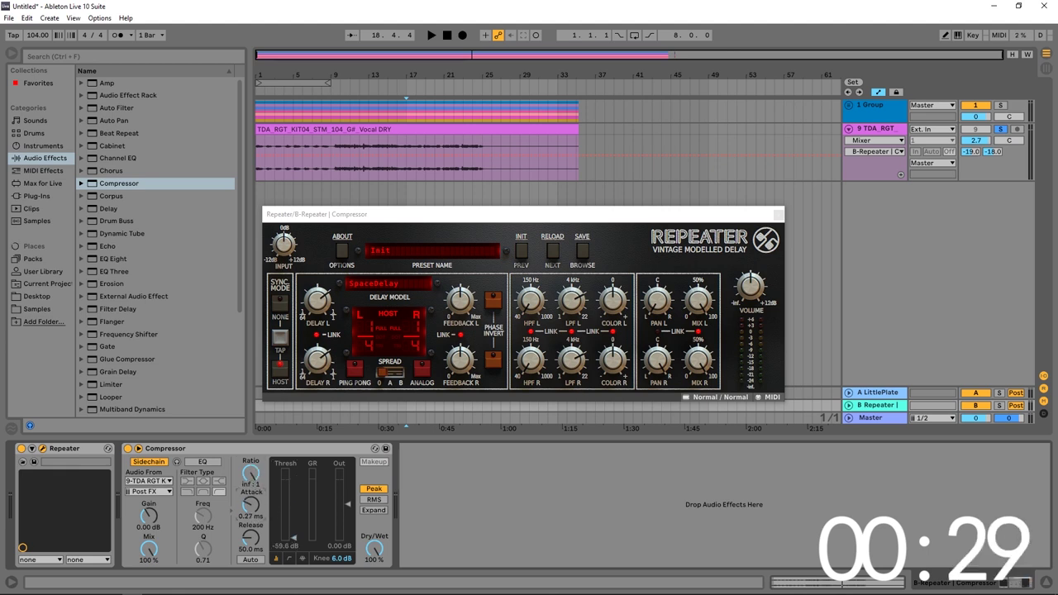
{"action": "left_click_drag", "start_coordinate": [253, 505], "coordinate": [240, 540]}
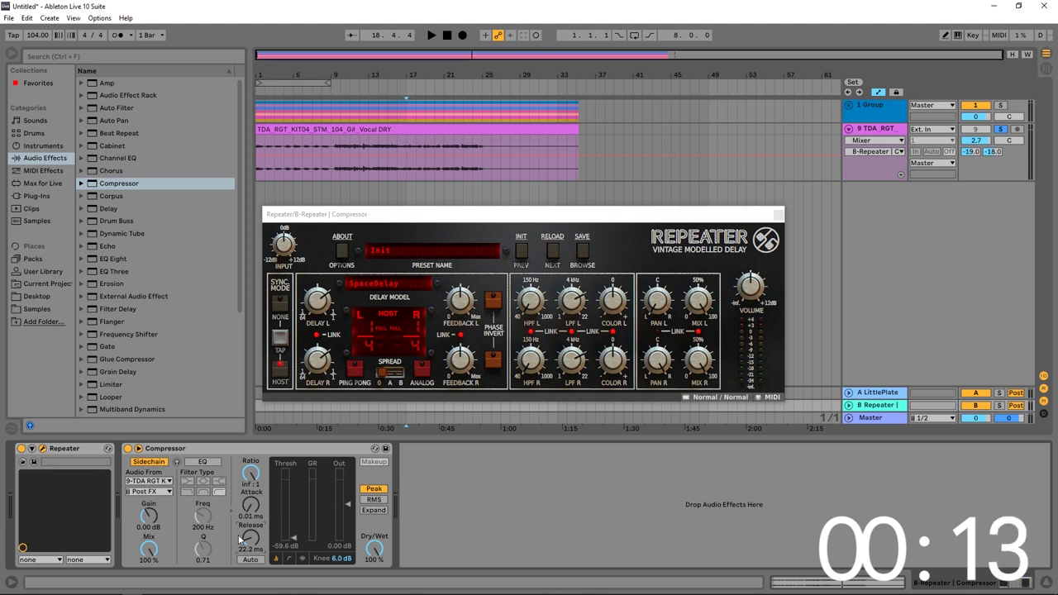
- Play from bar 9, toggling the return B Compressor off and on four times, ending on
{"action": "scroll", "coordinate": [398, 144], "scroll_direction": "up", "scroll_amount": 2}
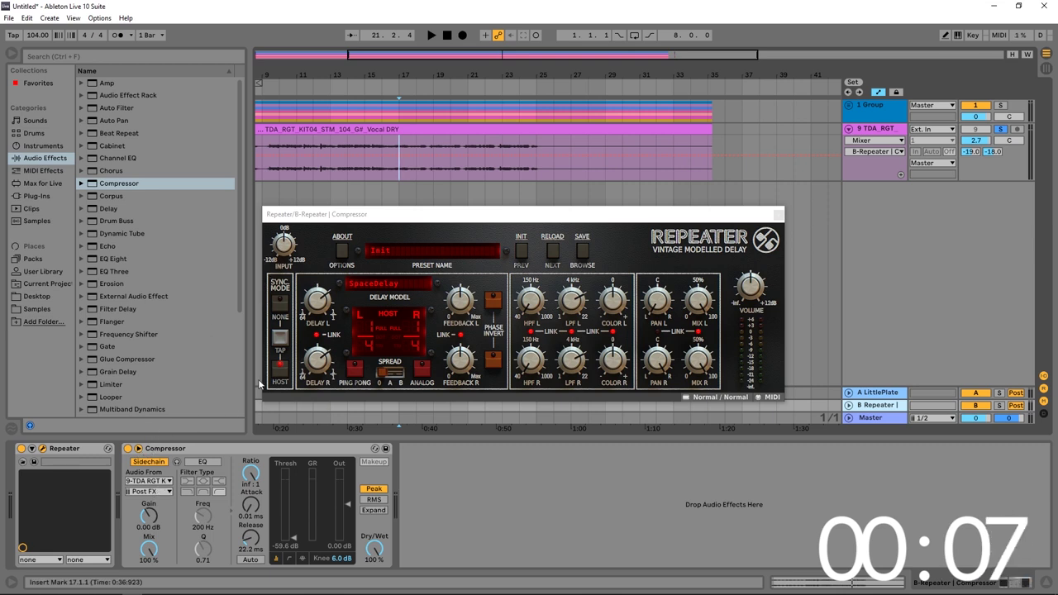
{"action": "left_click", "coordinate": [269, 176]}
{"action": "key", "text": "space"}
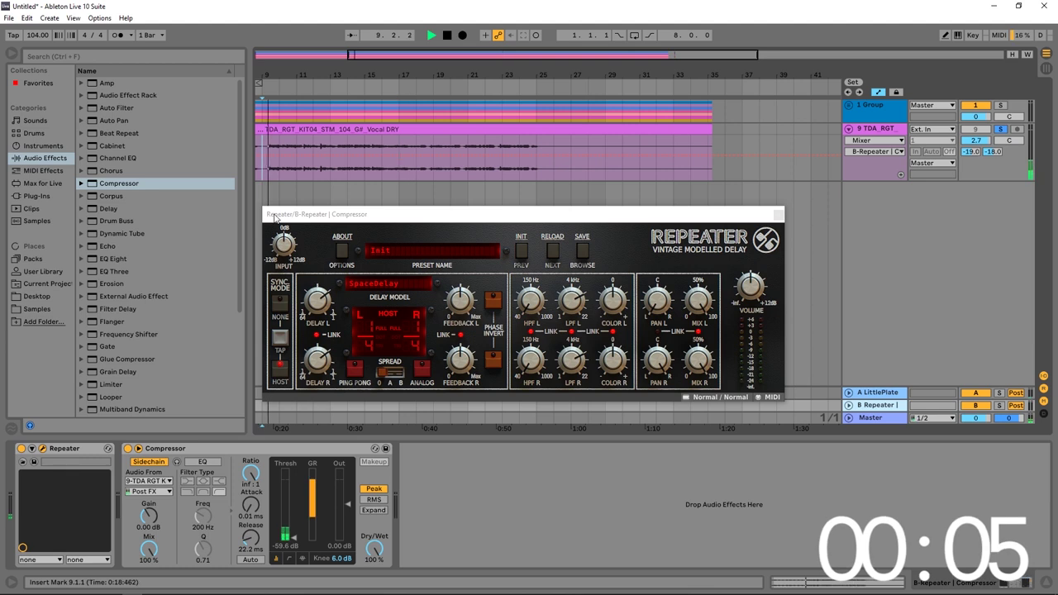
{"action": "left_click", "coordinate": [128, 448]}
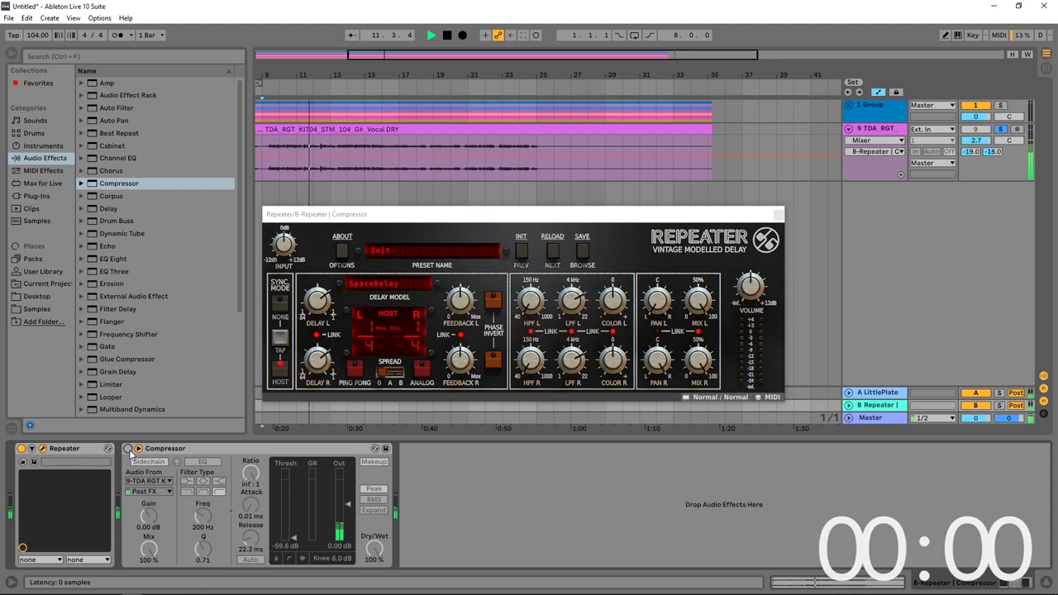
{"action": "left_click", "coordinate": [128, 448]}
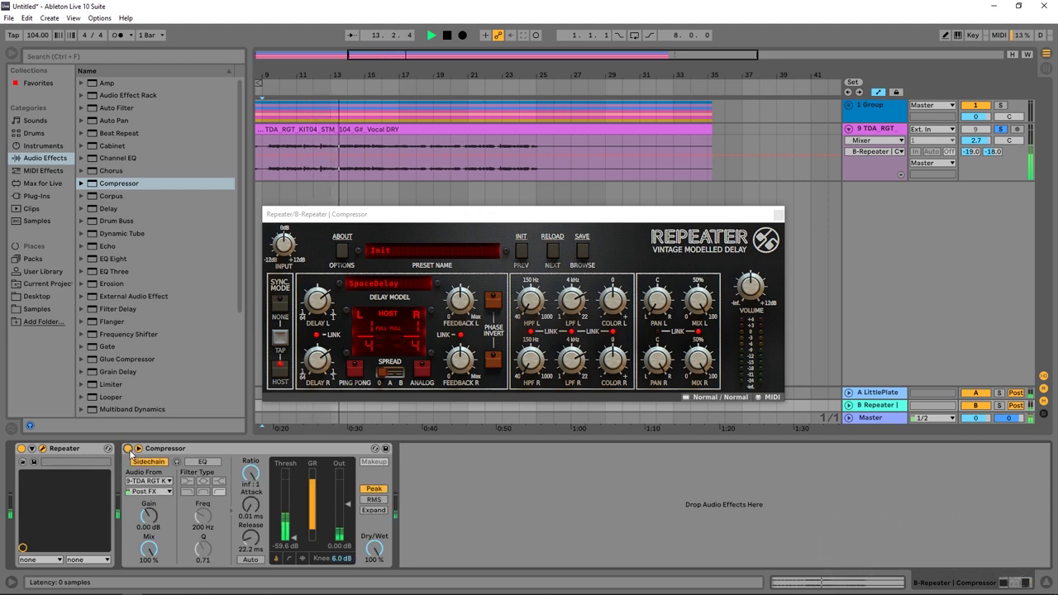
{"action": "left_click", "coordinate": [128, 448]}
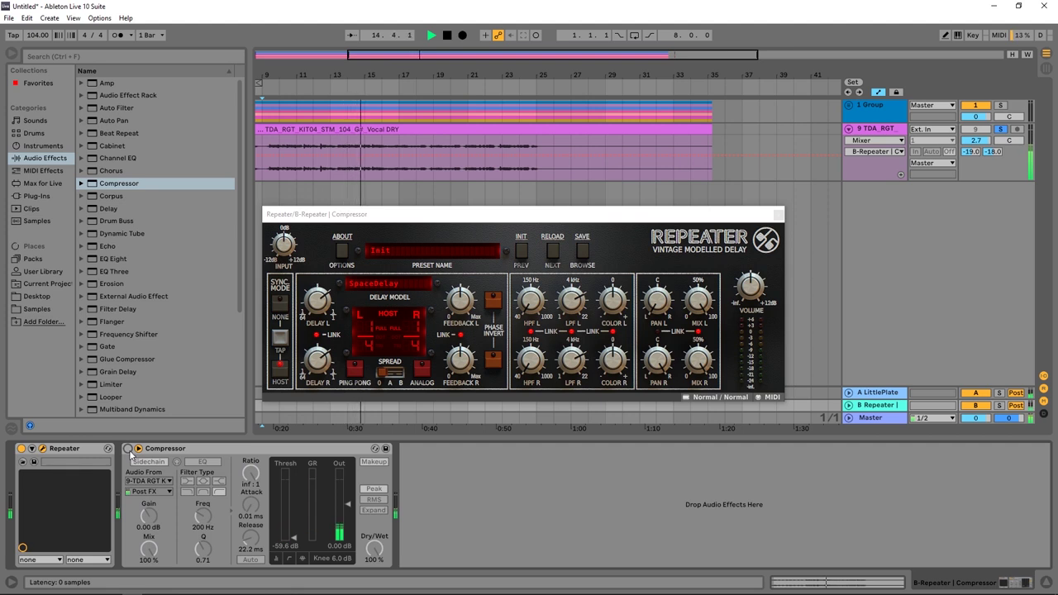
{"action": "left_click", "coordinate": [128, 448]}
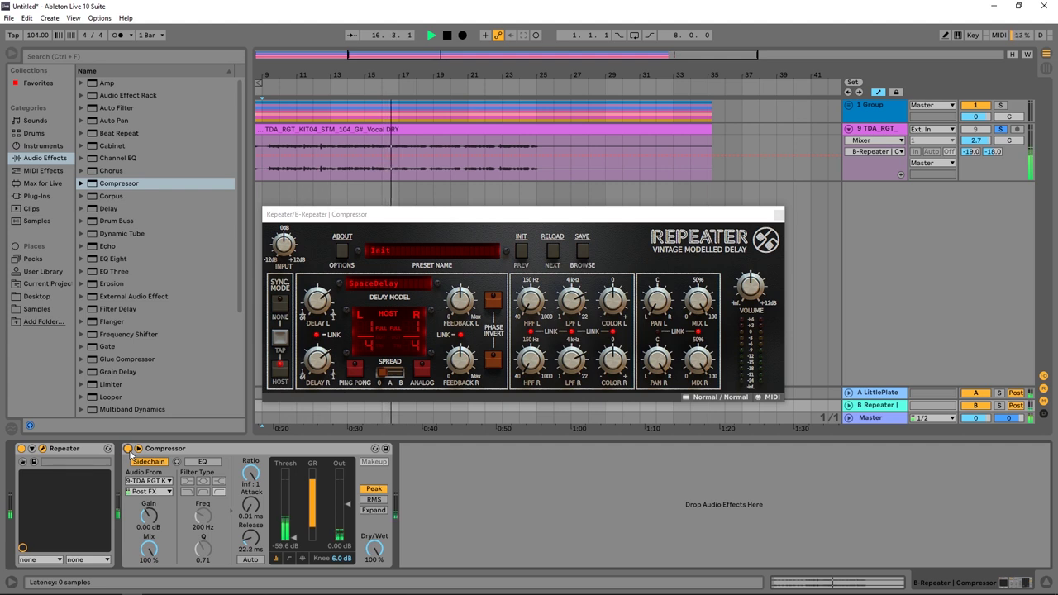
{"action": "left_click", "coordinate": [128, 448]}
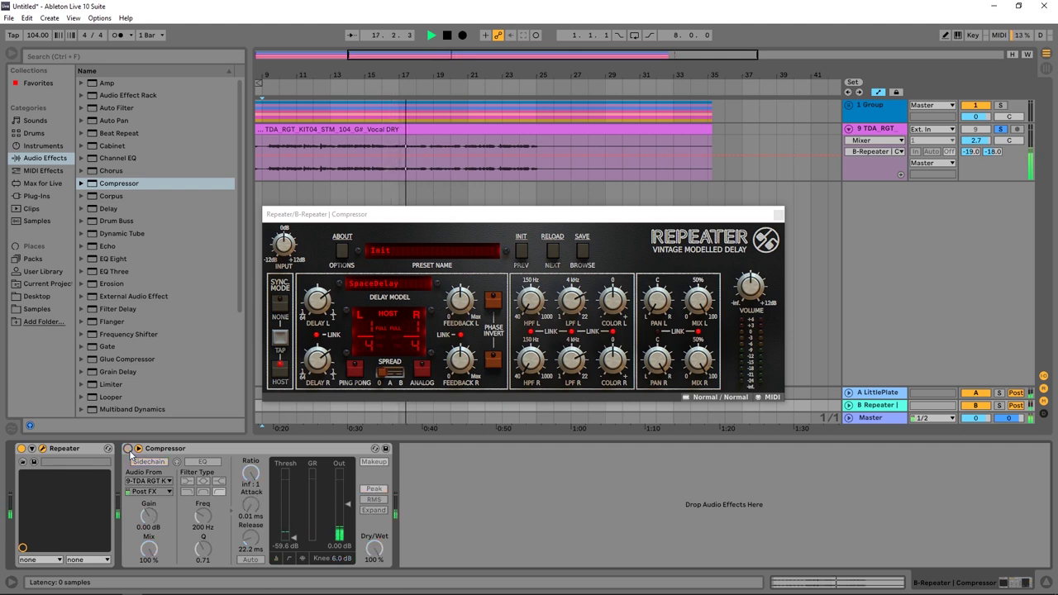
{"action": "left_click", "coordinate": [128, 448]}
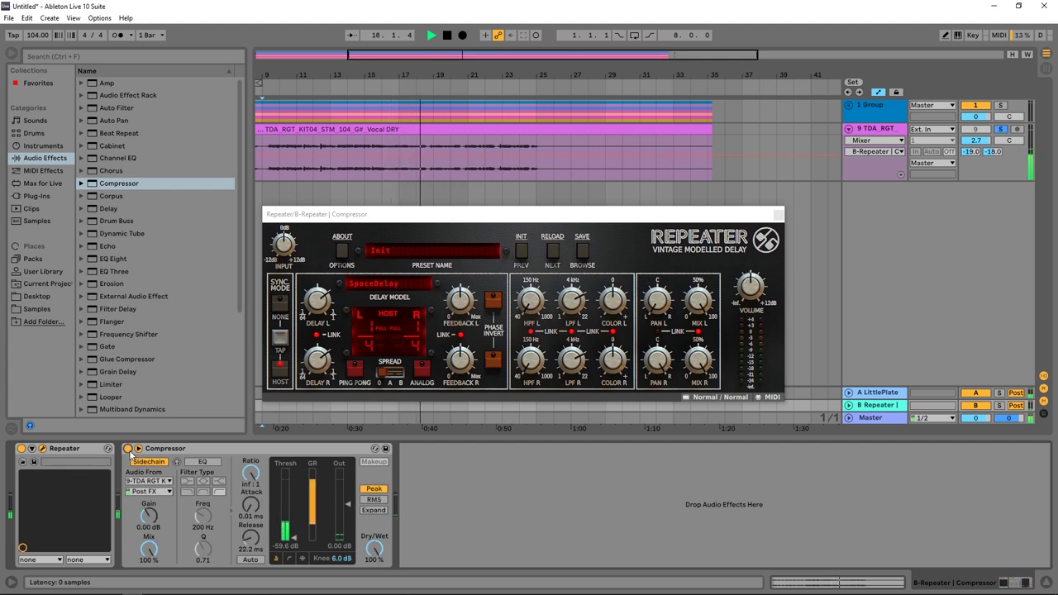
{"action": "left_click", "coordinate": [128, 449]}
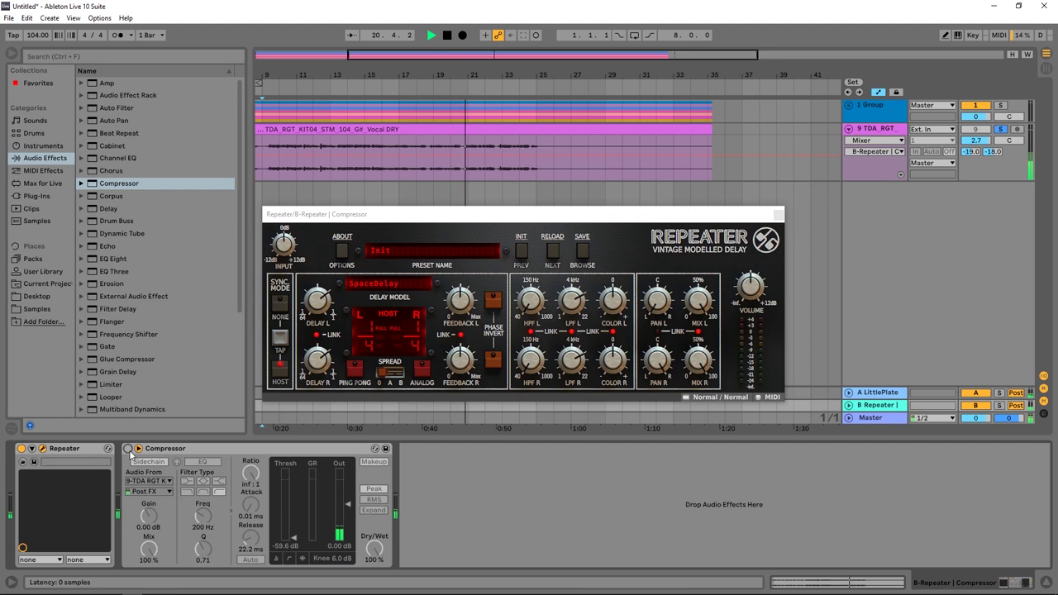
{"action": "left_click", "coordinate": [128, 450]}
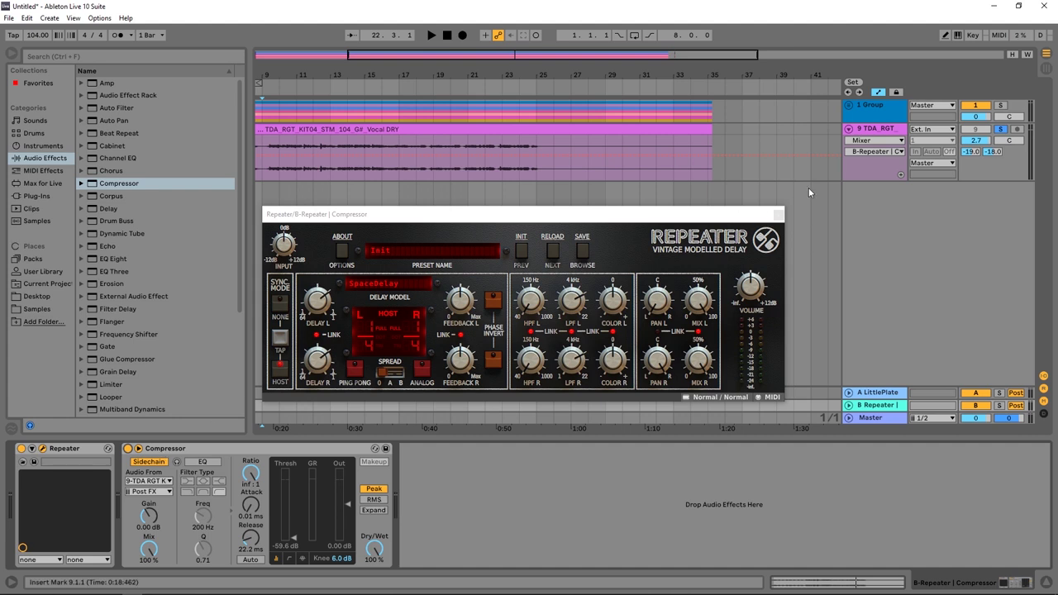
- Paste the sidechained Compressor after LittlePlate on return A
{"action": "left_click", "coordinate": [882, 396]}
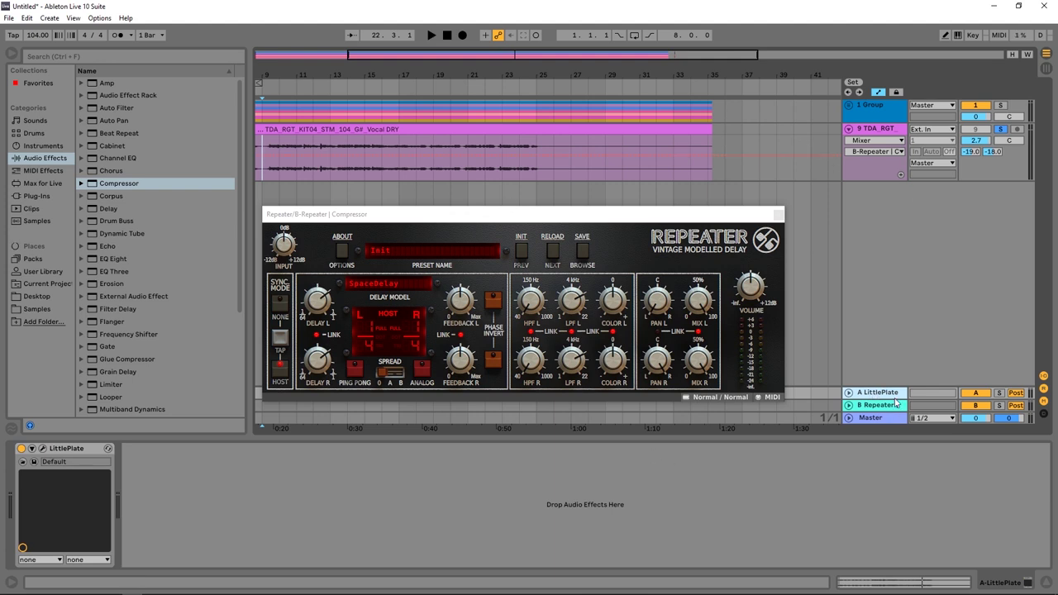
{"action": "left_click", "coordinate": [880, 405]}
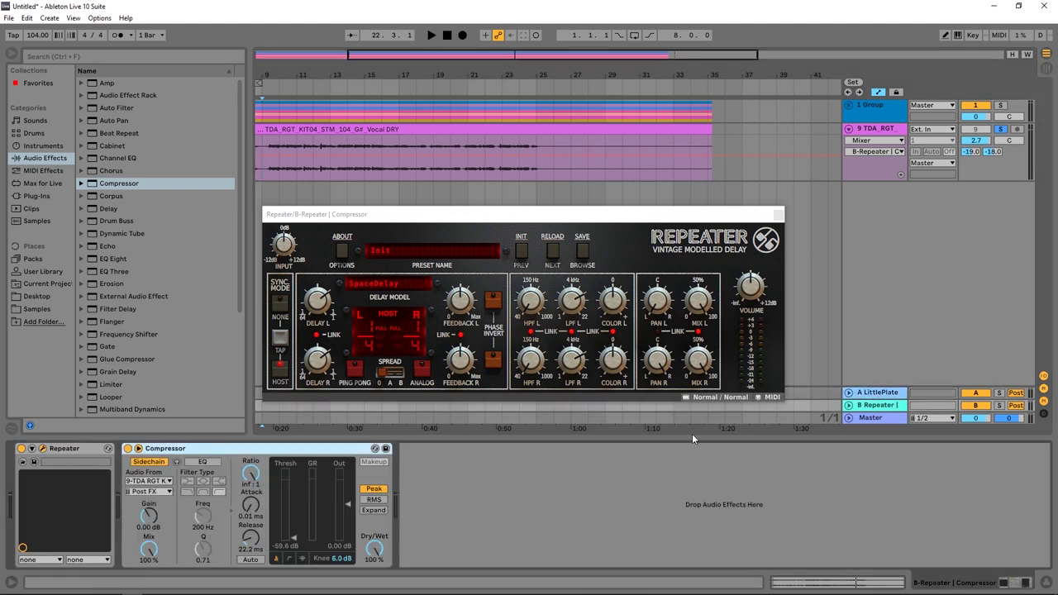
{"action": "left_click", "coordinate": [875, 396]}
{"action": "left_click", "coordinate": [461, 468]}
{"action": "key", "text": "ctrl+v"}
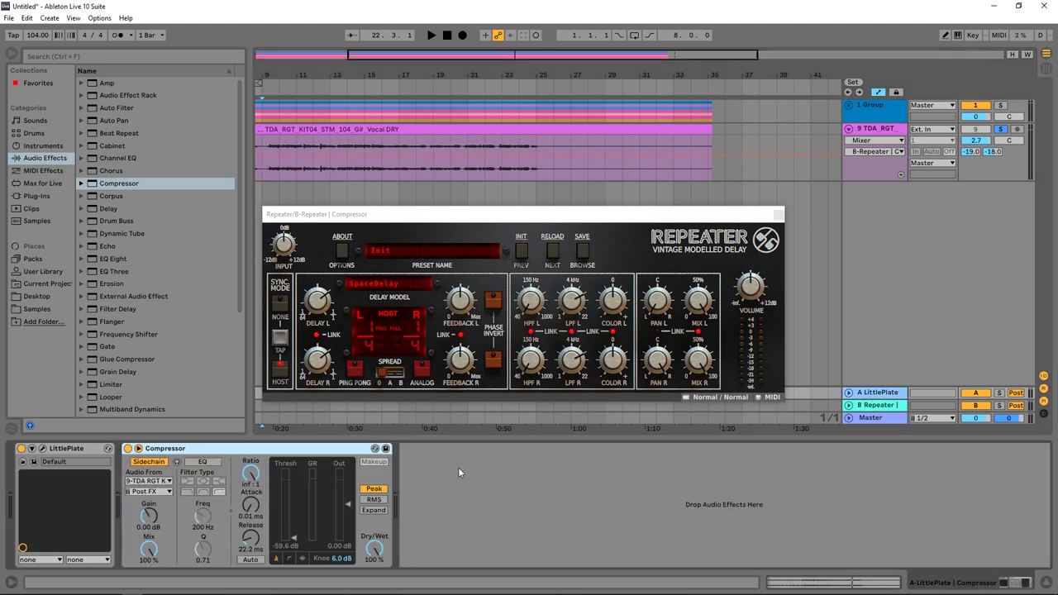
- Set the plate Compressor to -30 dB threshold and about 7.88:1 ratio during playback
{"action": "key", "text": "space"}
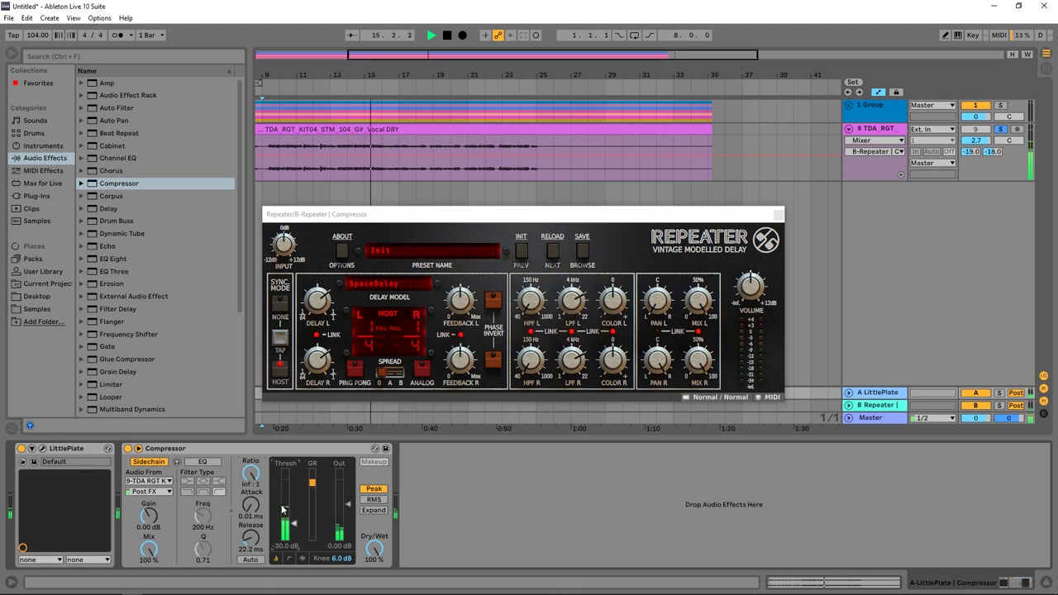
{"action": "left_click_drag", "start_coordinate": [293, 517], "coordinate": [293, 529]}
{"action": "mouse_move", "coordinate": [251, 473]}
{"action": "left_mouse_down"}
{"action": "mouse_move", "coordinate": [251, 488]}
{"action": "mouse_move", "coordinate": [251, 475]}
{"action": "left_mouse_up"}
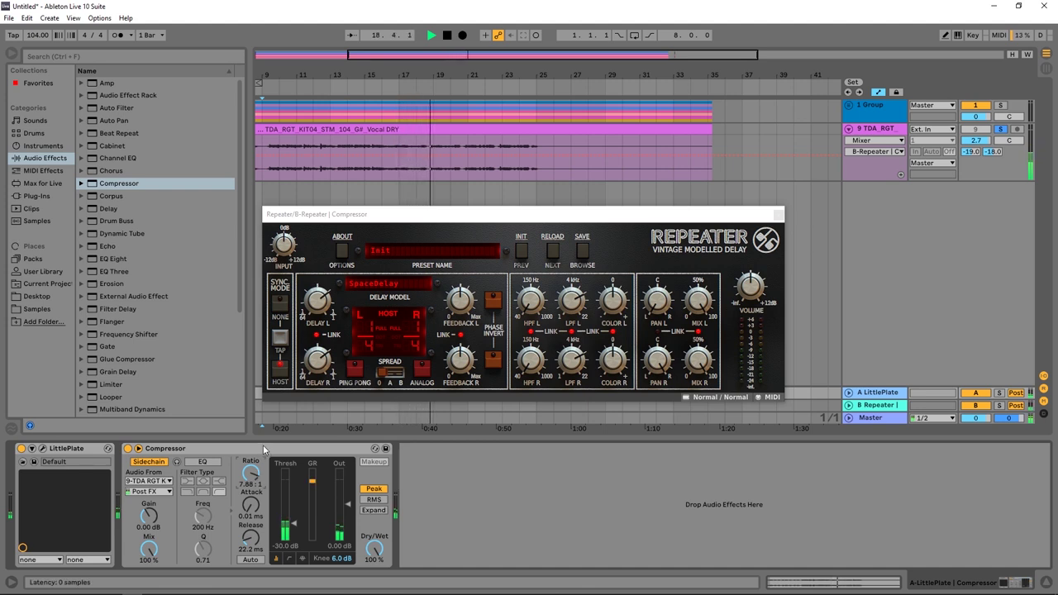
{"action": "key", "text": "space"}
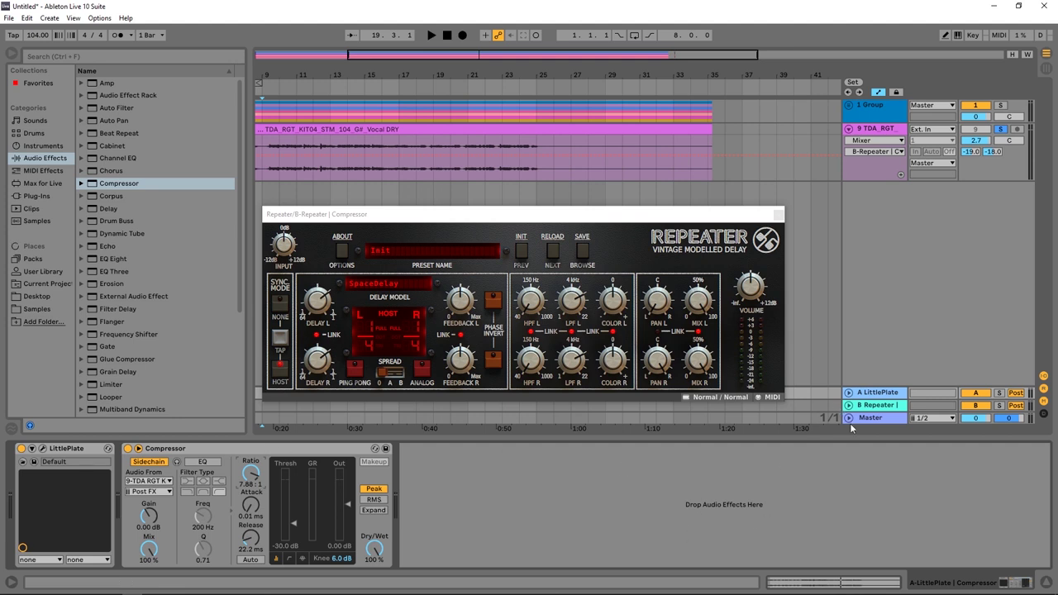
{"action": "left_click", "coordinate": [870, 405]}
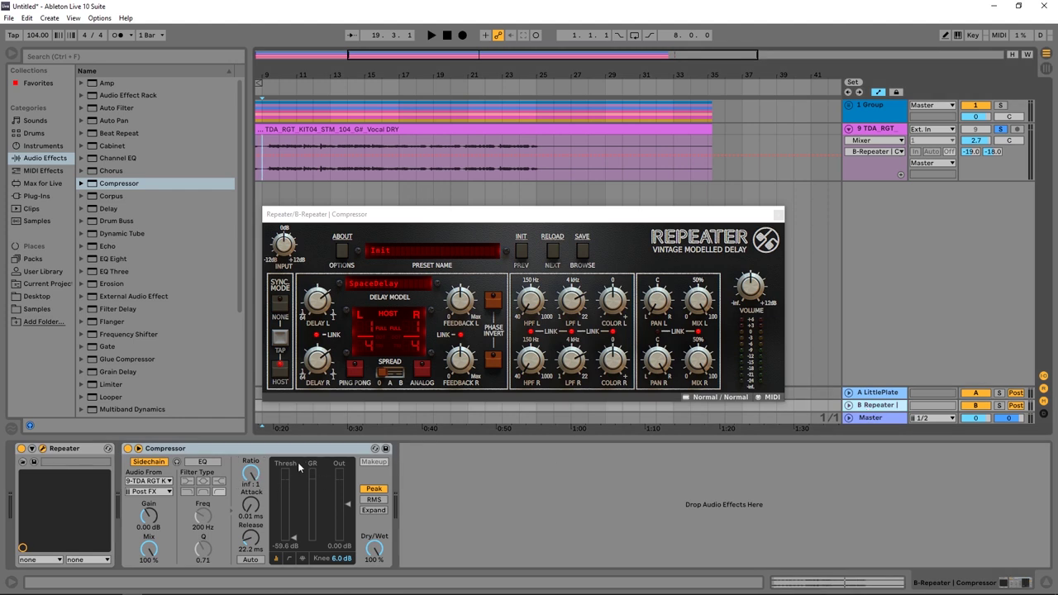